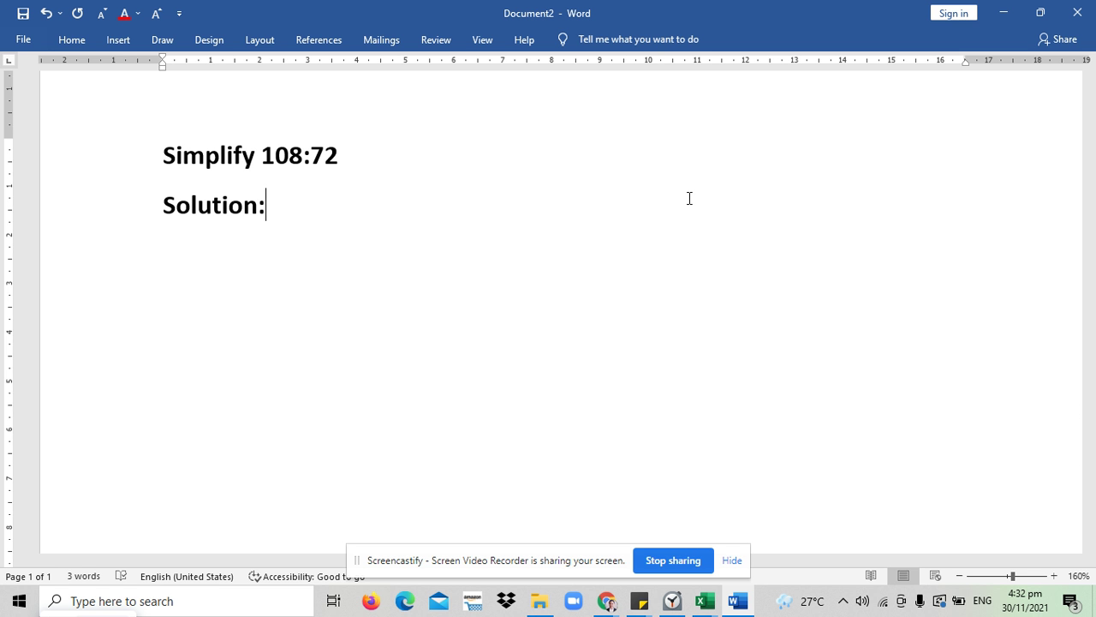
- Add an empty line below 'Solution:' and bring up the Draw tools
{"action": "key", "text": "Return"}
{"action": "left_click", "coordinate": [174, 41]}
- Pick the green pen and handwrite 108 below 'Solution:'
{"action": "left_click", "coordinate": [149, 79]}
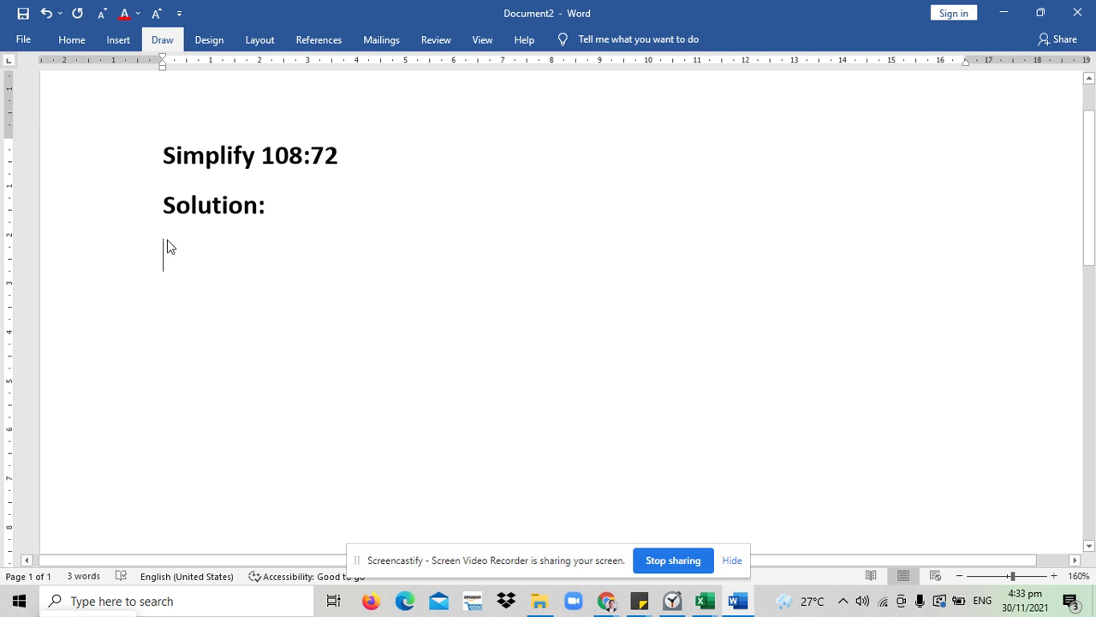
{"action": "left_click_drag", "start_coordinate": [166, 232], "coordinate": [168, 294]}
{"action": "left_click_drag", "start_coordinate": [195, 244], "coordinate": [211, 248]}
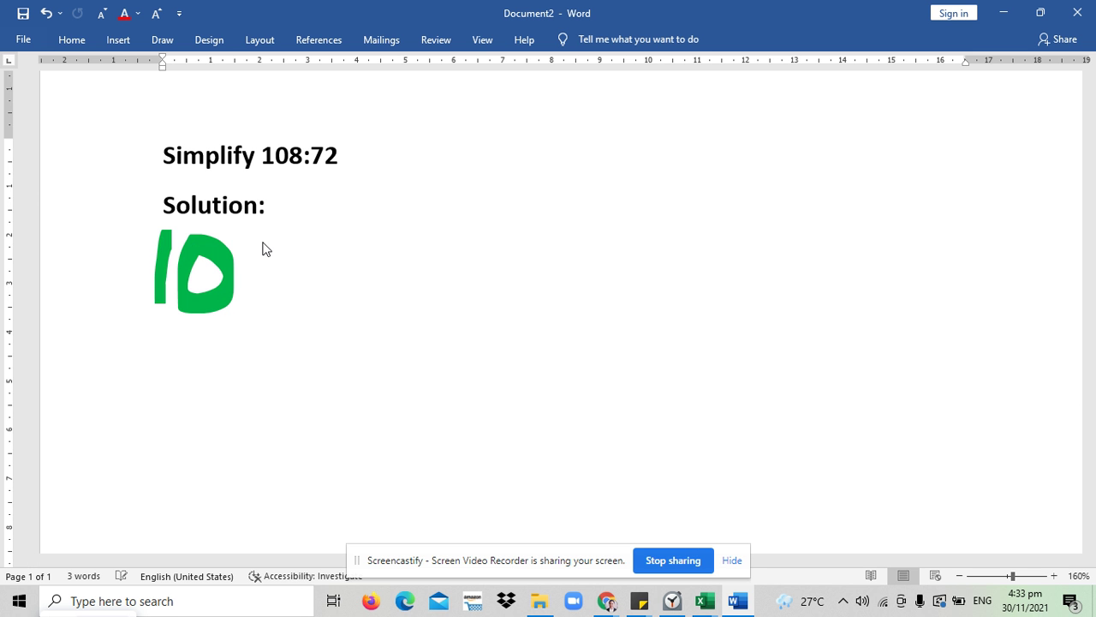
{"action": "mouse_move", "coordinate": [294, 235]}
{"action": "left_mouse_down"}
{"action": "mouse_move", "coordinate": [269, 239]}
{"action": "mouse_move", "coordinate": [281, 277]}
{"action": "mouse_move", "coordinate": [265, 309]}
{"action": "mouse_move", "coordinate": [292, 251]}
{"action": "left_mouse_up"}
- Draw a fraction bar under 108 and write 72 beneath it
{"action": "left_click_drag", "start_coordinate": [137, 328], "coordinate": [310, 334]}
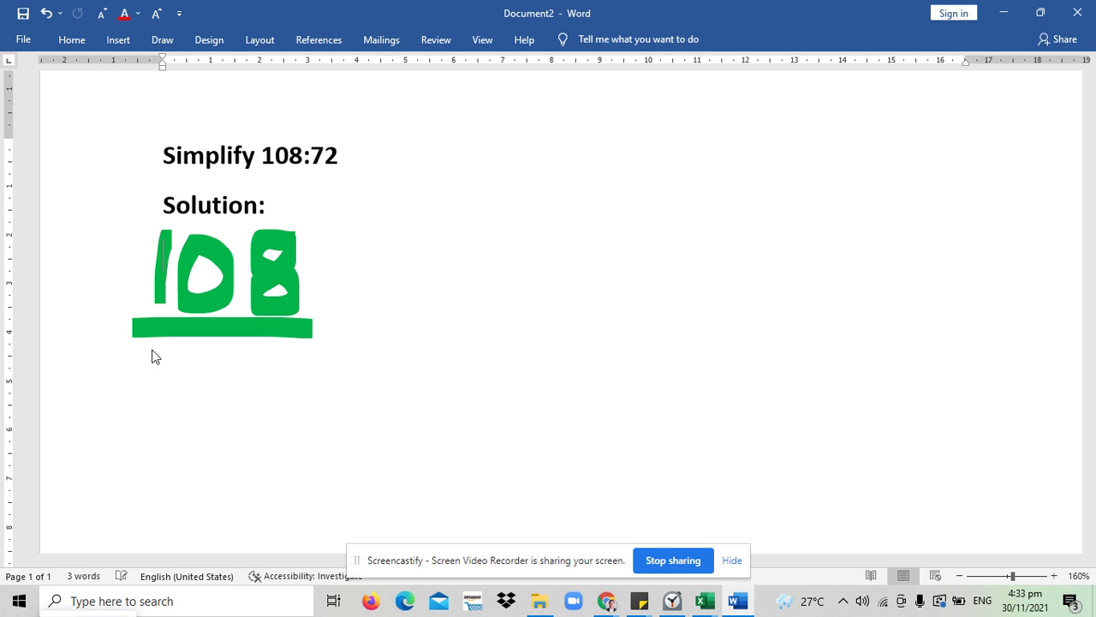
{"action": "mouse_move", "coordinate": [140, 346]}
{"action": "left_mouse_down"}
{"action": "mouse_move", "coordinate": [179, 355]}
{"action": "mouse_move", "coordinate": [154, 441]}
{"action": "left_mouse_up"}
{"action": "mouse_move", "coordinate": [135, 385]}
{"action": "left_mouse_down"}
{"action": "mouse_move", "coordinate": [192, 390]}
{"action": "mouse_move", "coordinate": [196, 372]}
{"action": "mouse_move", "coordinate": [215, 430]}
{"action": "mouse_move", "coordinate": [276, 436]}
{"action": "left_mouse_up"}
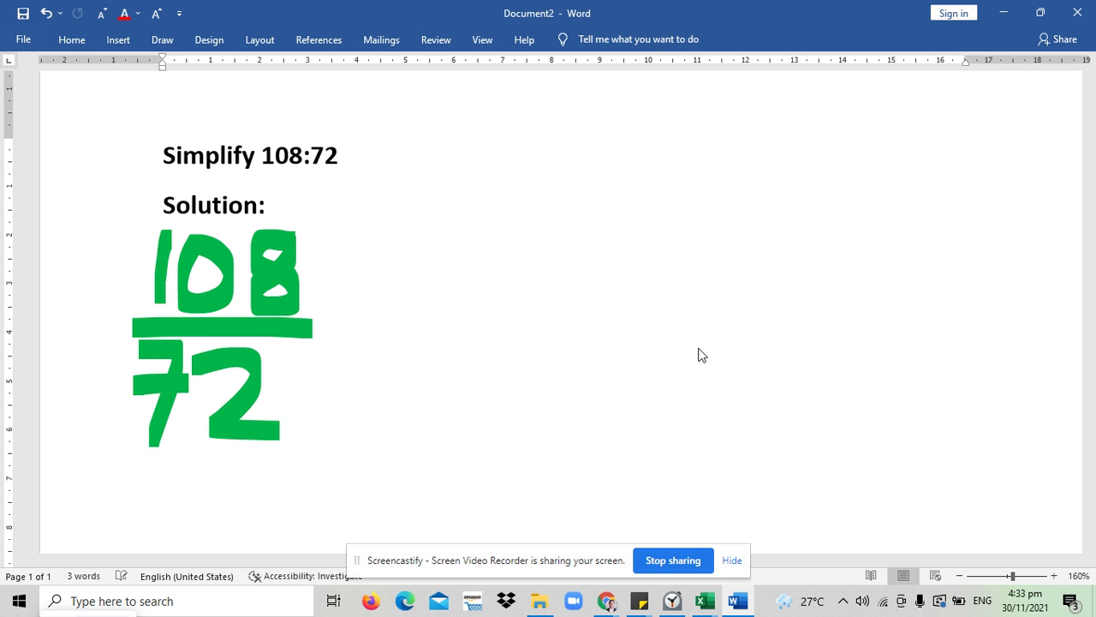
{"action": "scroll", "coordinate": [697, 354], "scroll_direction": "down", "scroll_amount": 2}
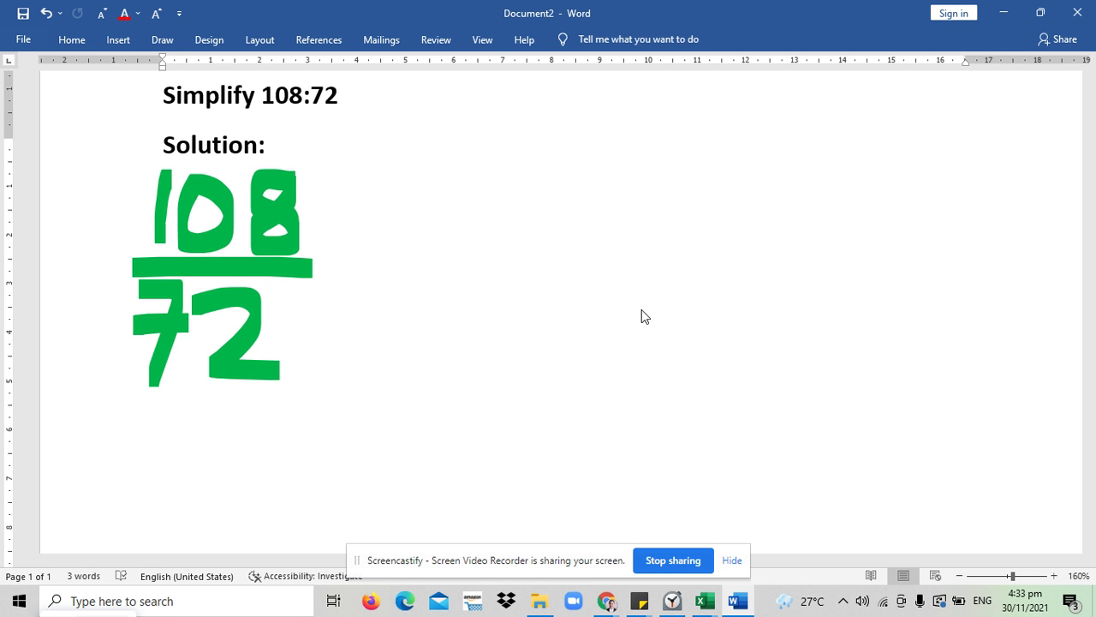
{"action": "scroll", "coordinate": [639, 309], "scroll_direction": "down", "scroll_amount": 1}
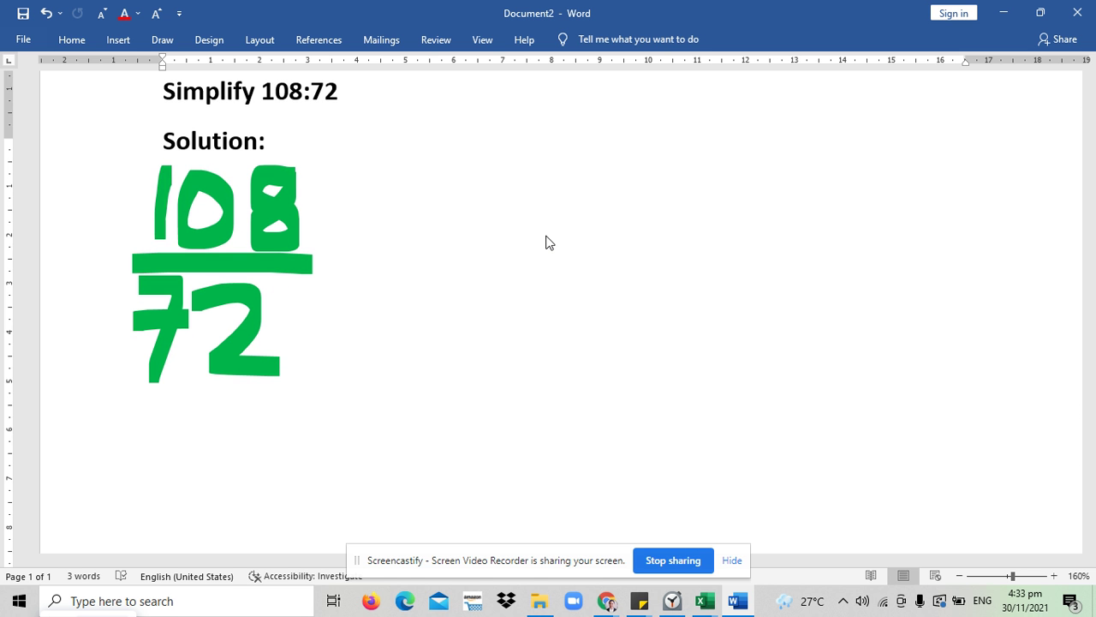
{"action": "scroll", "coordinate": [578, 260], "scroll_direction": "down", "scroll_amount": 4, "text": "ctrl"}
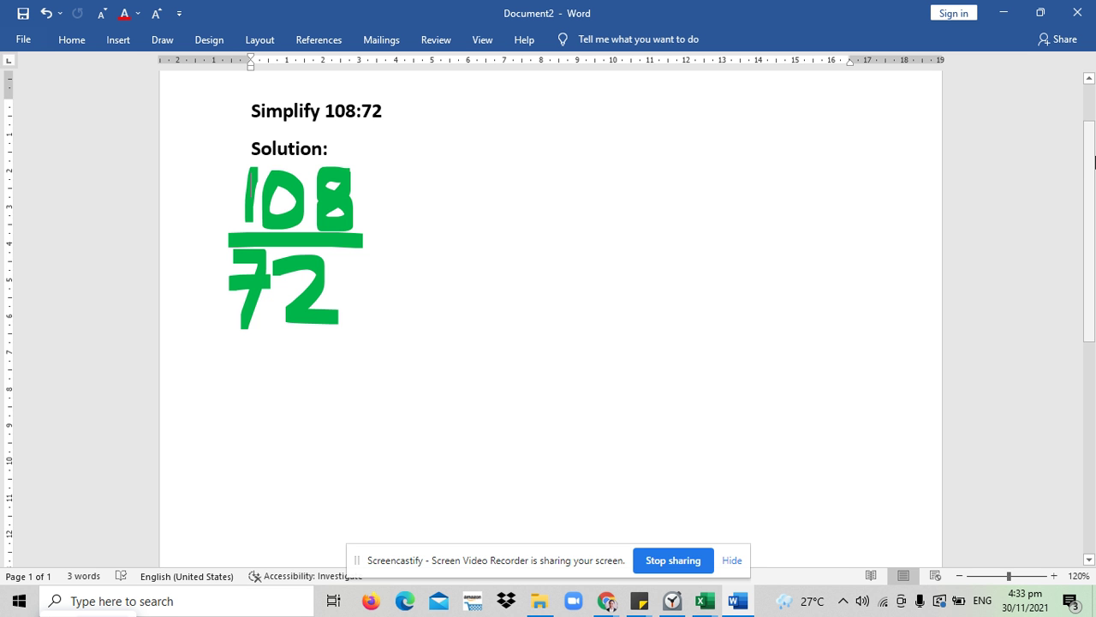
- Handwrite a second 108 in green below the fraction
{"action": "scroll", "coordinate": [1093, 196], "scroll_direction": "down", "scroll_amount": 1}
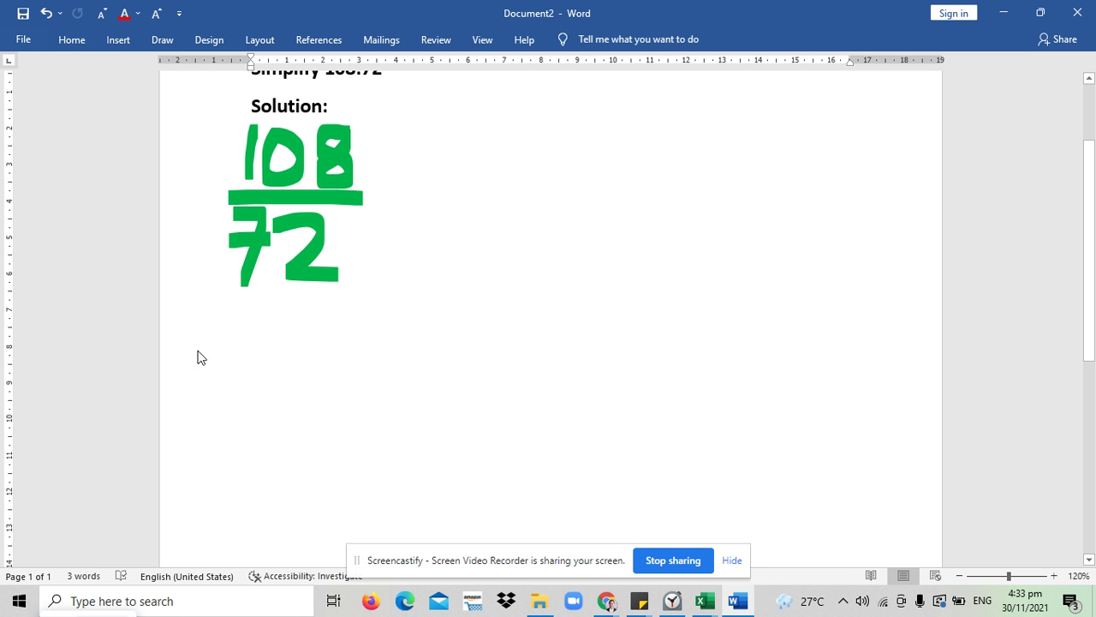
{"action": "left_click_drag", "start_coordinate": [181, 328], "coordinate": [171, 417]}
{"action": "left_click_drag", "start_coordinate": [219, 335], "coordinate": [223, 341]}
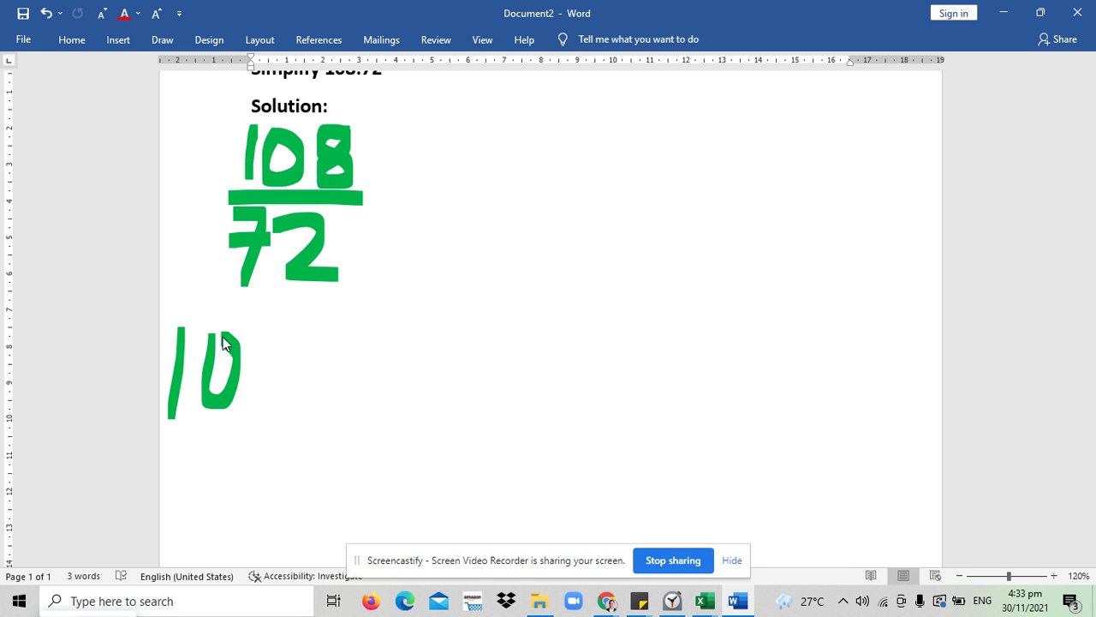
{"action": "mouse_move", "coordinate": [282, 387]}
{"action": "left_mouse_down"}
{"action": "mouse_move", "coordinate": [299, 418]}
{"action": "mouse_move", "coordinate": [279, 339]}
{"action": "left_mouse_up"}
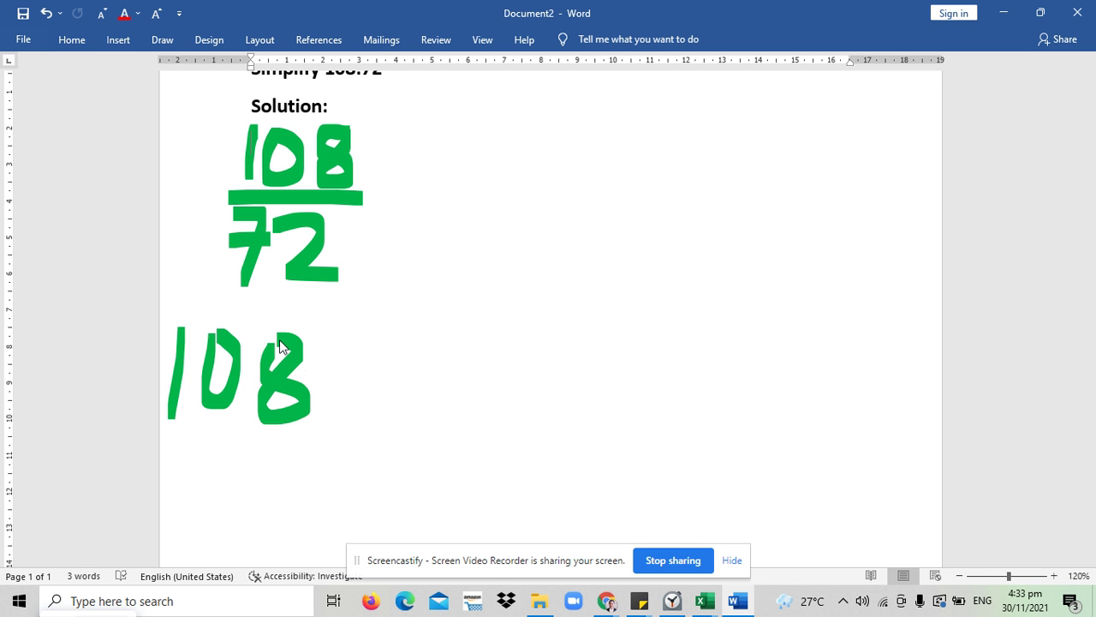
- Write 72 beneath the new 108 and add colons after 108 and 72
{"action": "mouse_move", "coordinate": [174, 445]}
{"action": "left_mouse_down"}
{"action": "mouse_move", "coordinate": [217, 479]}
{"action": "mouse_move", "coordinate": [182, 546]}
{"action": "left_mouse_up"}
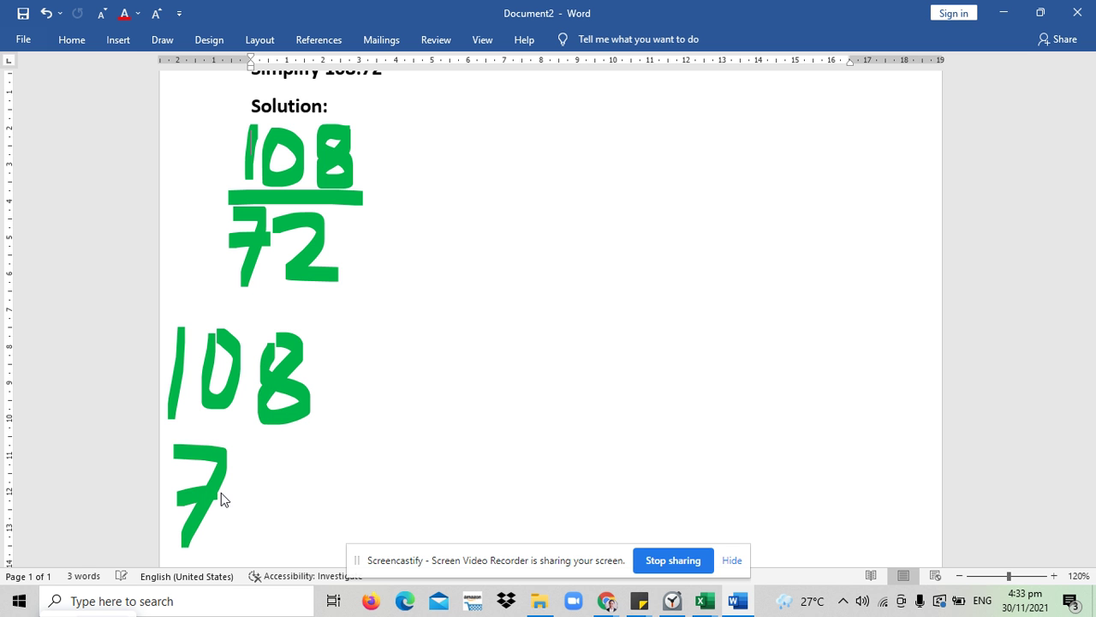
{"action": "mouse_move", "coordinate": [245, 458]}
{"action": "left_mouse_down"}
{"action": "mouse_move", "coordinate": [243, 536]}
{"action": "mouse_move", "coordinate": [254, 553]}
{"action": "mouse_move", "coordinate": [276, 551]}
{"action": "left_mouse_up"}
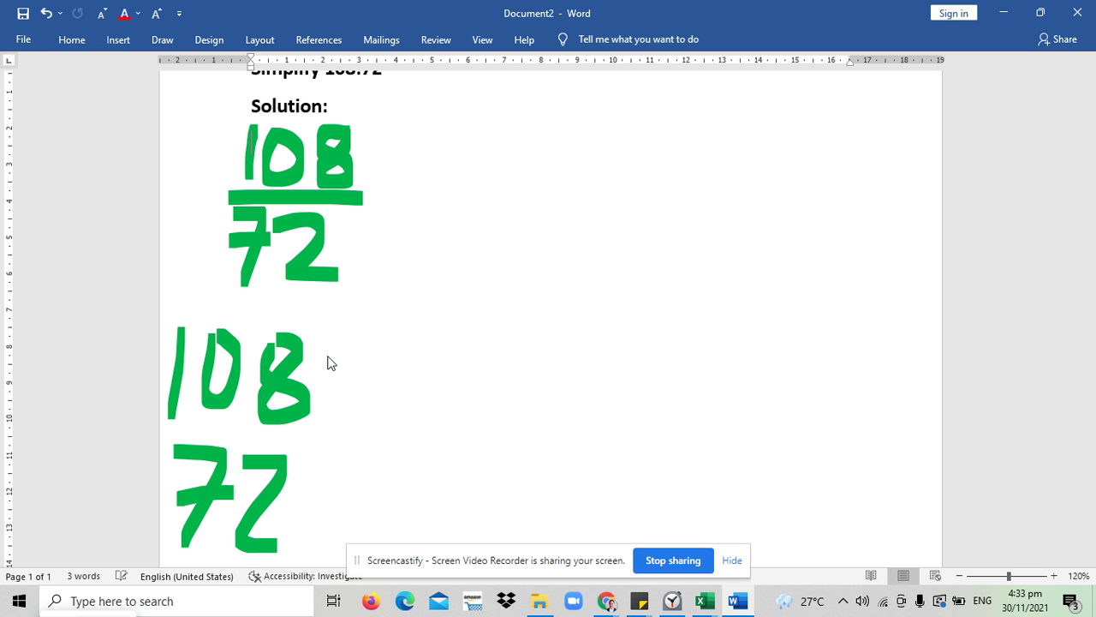
{"action": "left_click_drag", "start_coordinate": [326, 350], "coordinate": [327, 390]}
{"action": "left_click_drag", "start_coordinate": [321, 472], "coordinate": [318, 525]}
{"action": "mouse_move", "coordinate": [1091, 336]}
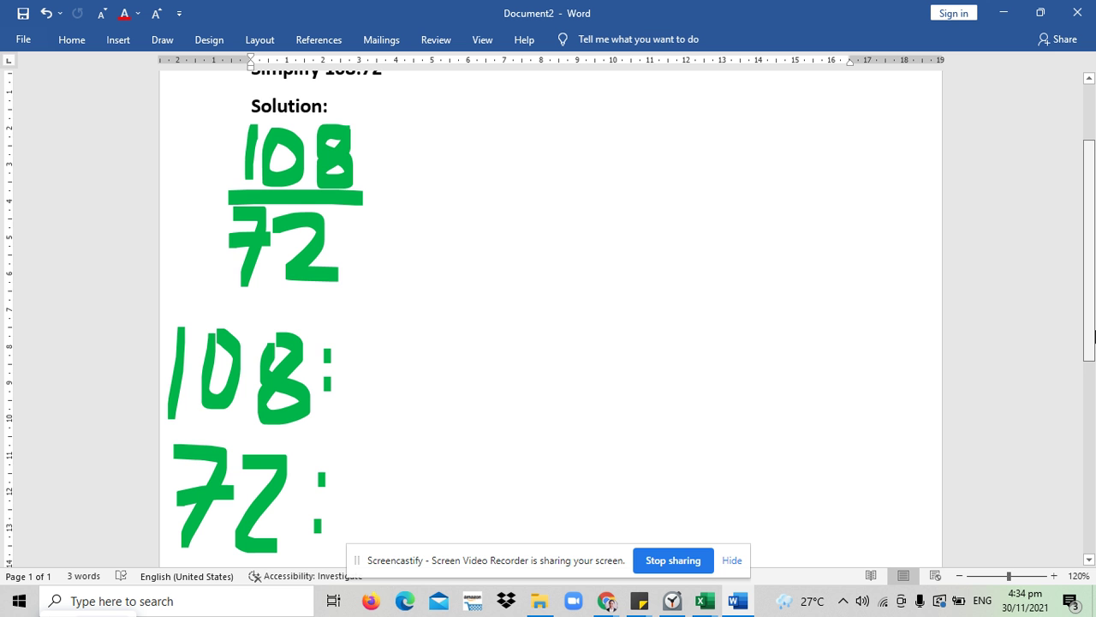
{"action": "left_click_drag", "start_coordinate": [1091, 336], "coordinate": [1091, 339]}
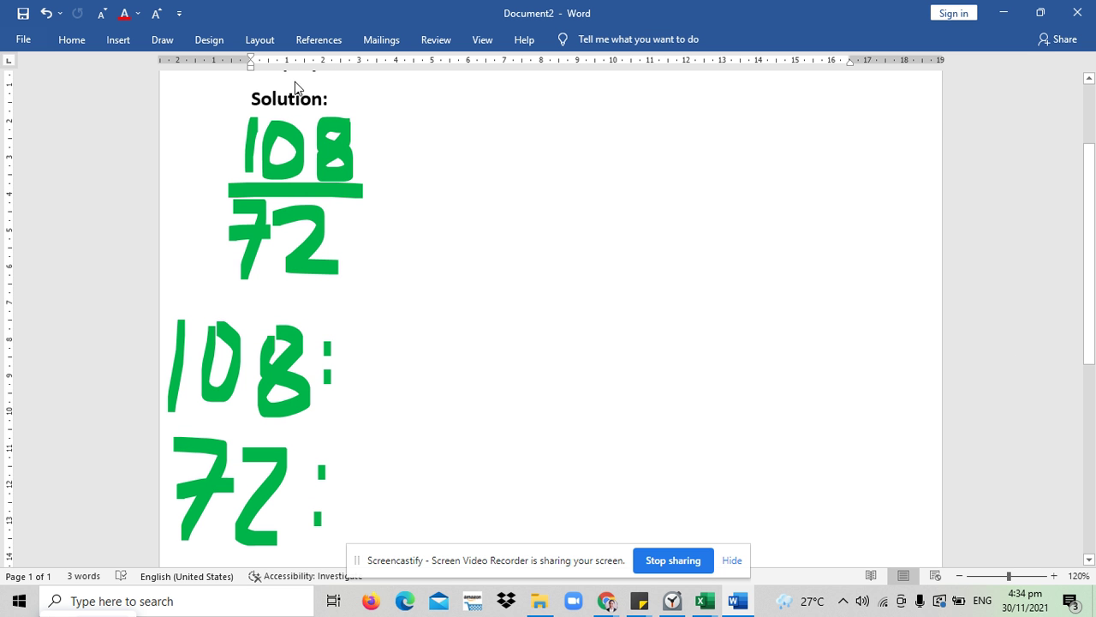
- Switch to the Eraser and erase the lower 108 and its colon
{"action": "left_click", "coordinate": [162, 40]}
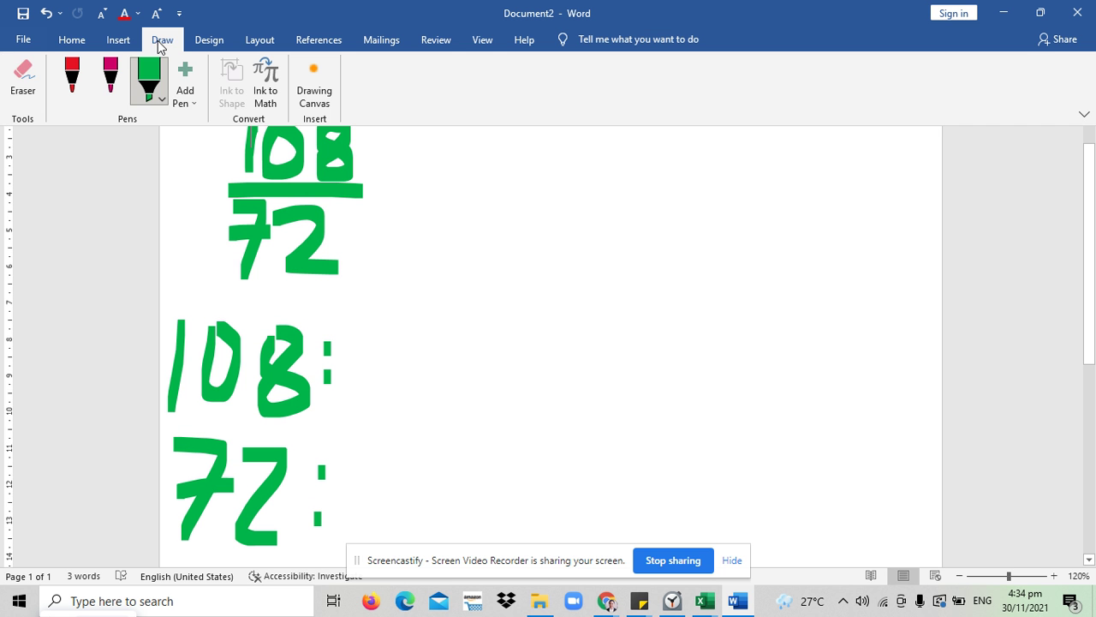
{"action": "left_click", "coordinate": [23, 78]}
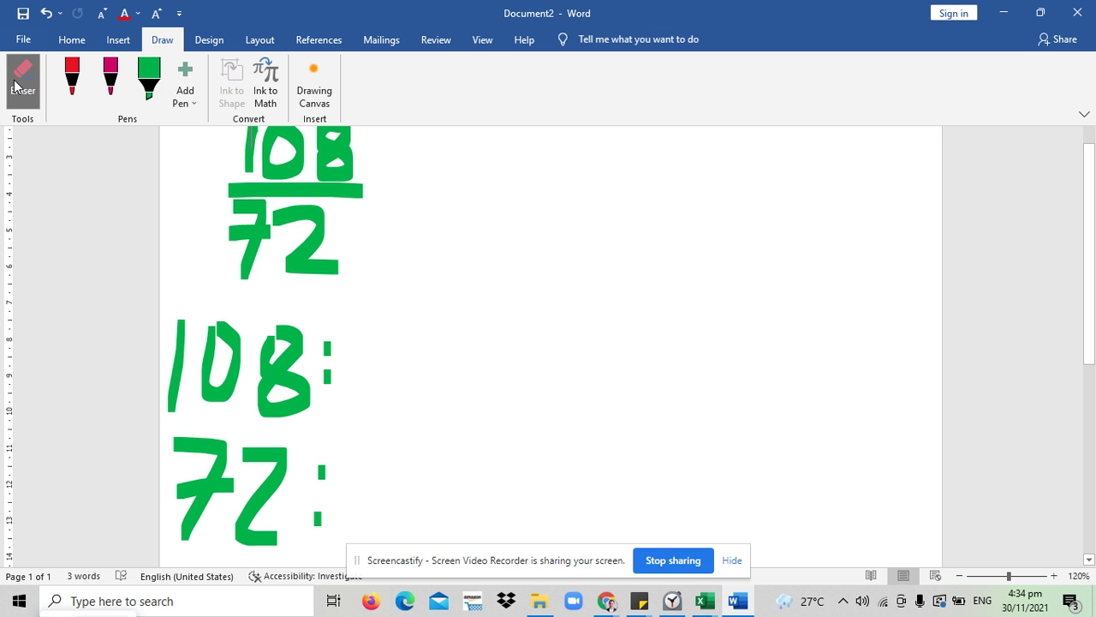
{"action": "left_click", "coordinate": [168, 339]}
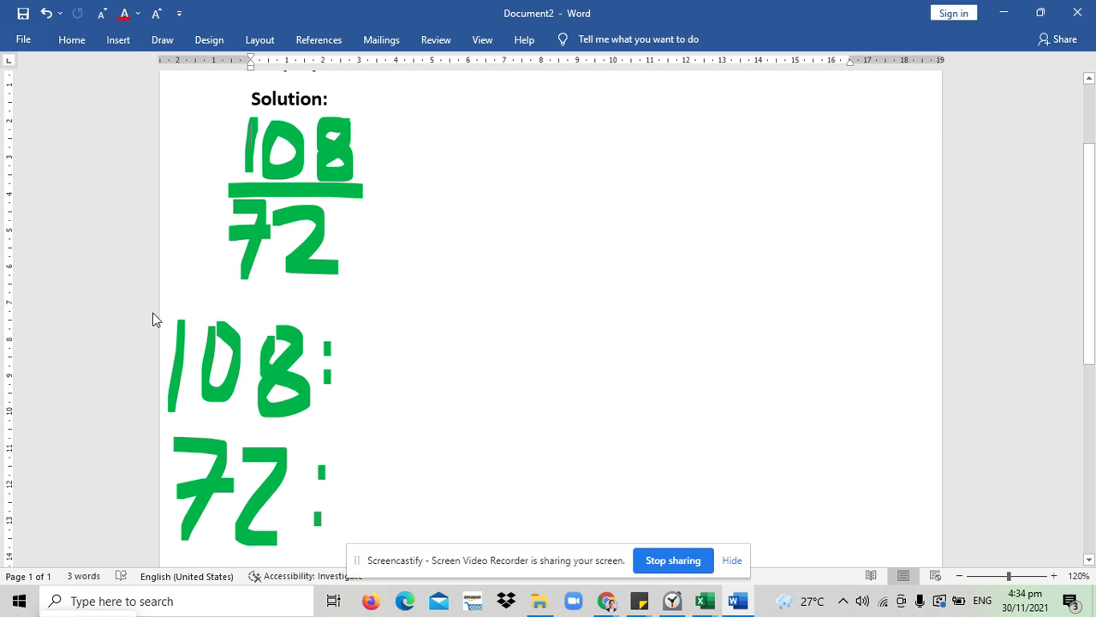
{"action": "left_click", "coordinate": [180, 348]}
{"action": "mouse_move", "coordinate": [209, 383]}
{"action": "left_mouse_down"}
{"action": "mouse_move", "coordinate": [244, 397]}
{"action": "mouse_move", "coordinate": [328, 388]}
{"action": "left_mouse_up"}
- Erase the leftover dot and the lower 72, returning to the heading
{"action": "left_click_drag", "start_coordinate": [328, 349], "coordinate": [328, 360]}
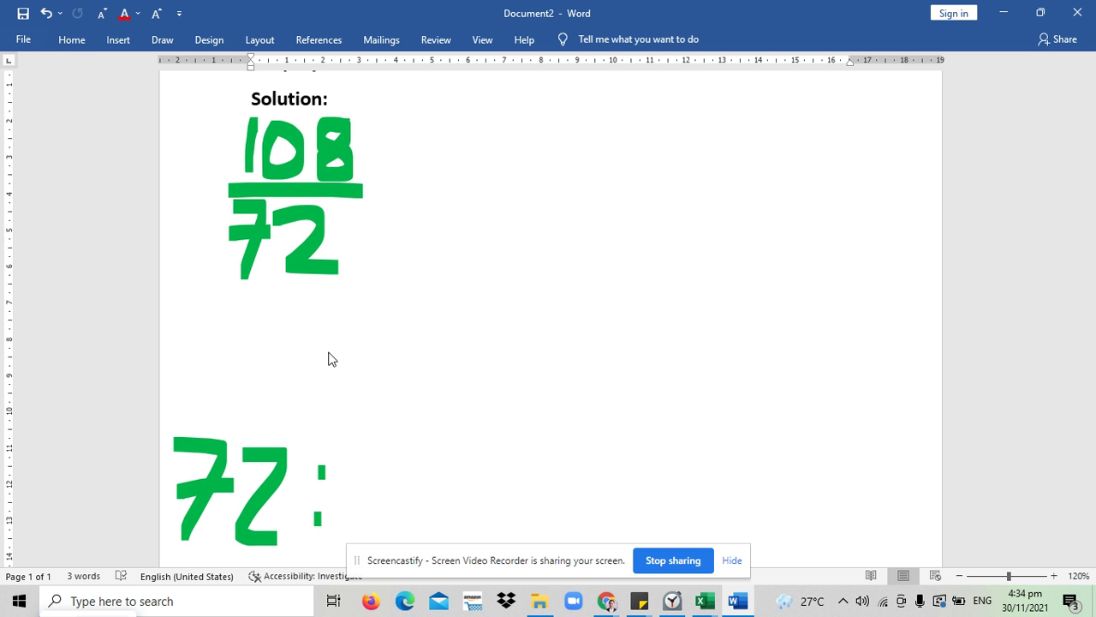
{"action": "mouse_move", "coordinate": [213, 460]}
{"action": "left_mouse_down"}
{"action": "mouse_move", "coordinate": [218, 481]}
{"action": "mouse_move", "coordinate": [269, 483]}
{"action": "mouse_move", "coordinate": [268, 543]}
{"action": "mouse_move", "coordinate": [322, 529]}
{"action": "left_mouse_up"}
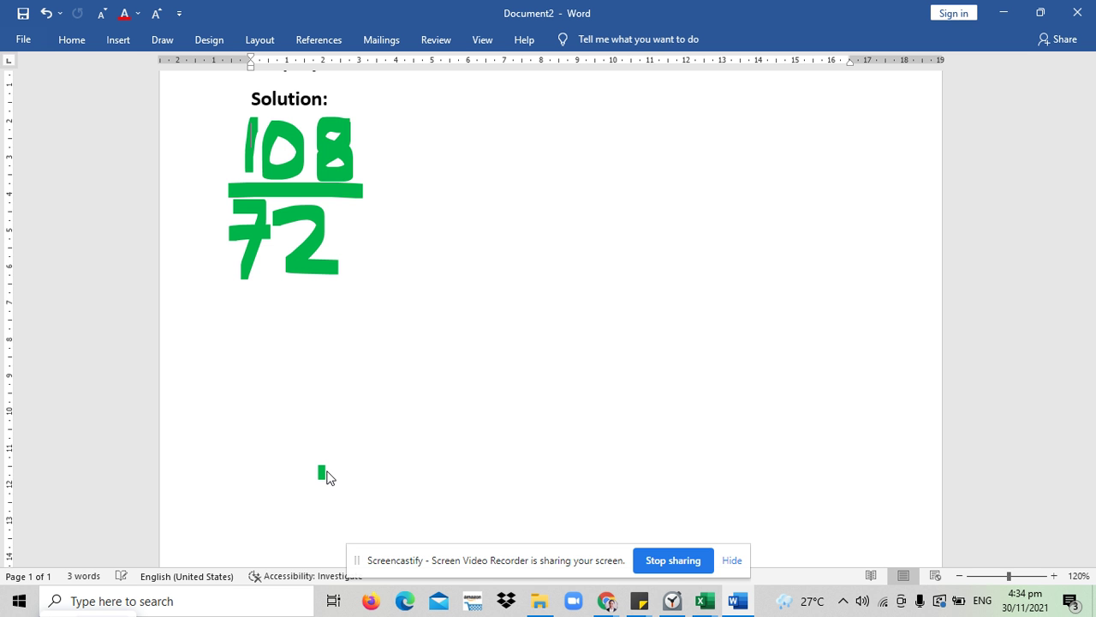
{"action": "left_click_drag", "start_coordinate": [325, 477], "coordinate": [320, 477]}
{"action": "left_click_drag", "start_coordinate": [1095, 298], "coordinate": [1094, 261]}
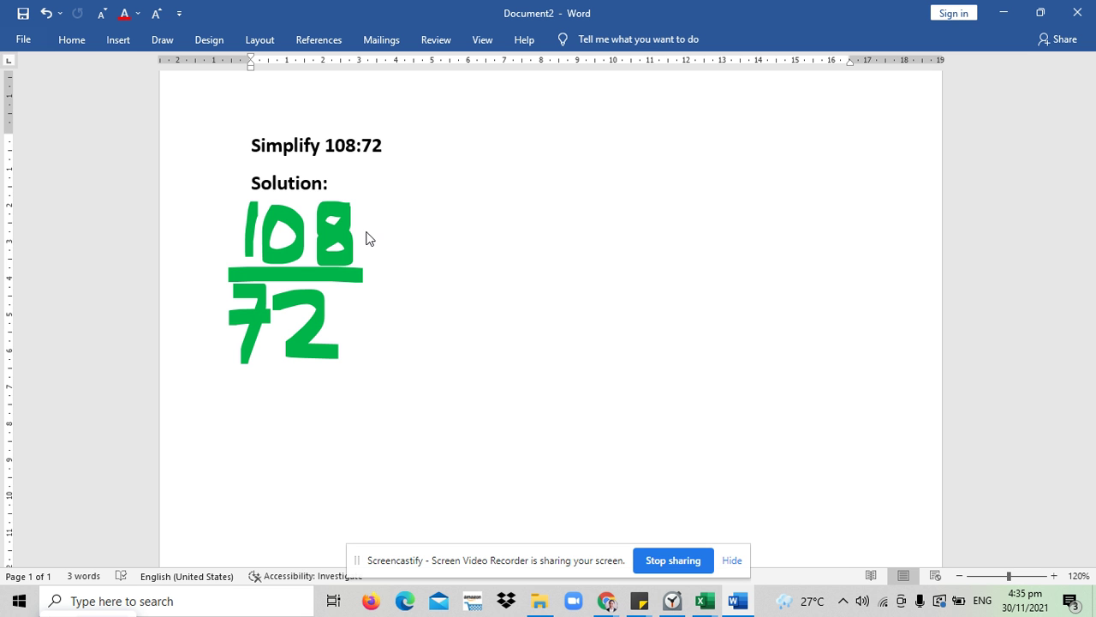
- Change the pen ink to dark green and underline the 8 of 108 and the 2 of 72
{"action": "left_click", "coordinate": [151, 41]}
{"action": "left_click", "coordinate": [114, 90]}
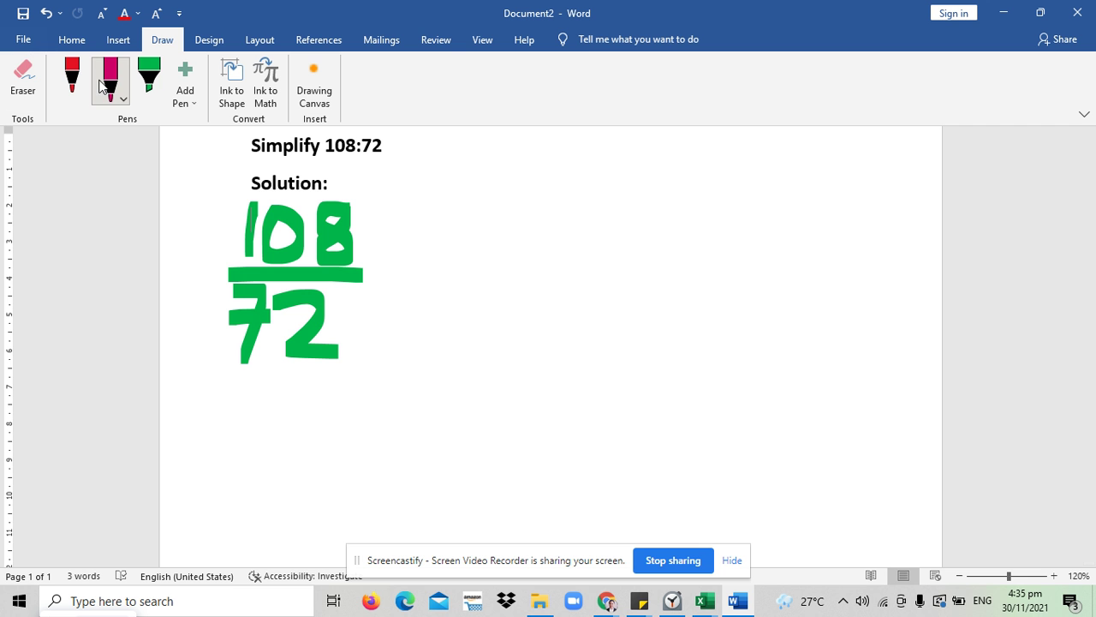
{"action": "left_click", "coordinate": [114, 90]}
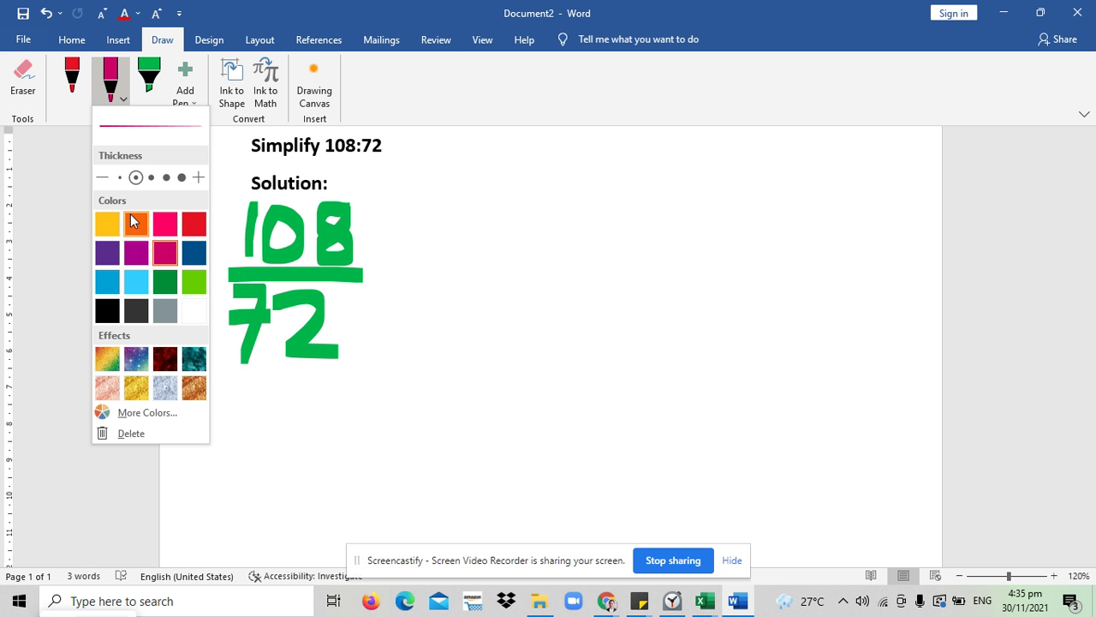
{"action": "left_click", "coordinate": [188, 230]}
{"action": "left_click", "coordinate": [155, 284]}
{"action": "left_click", "coordinate": [501, 80]}
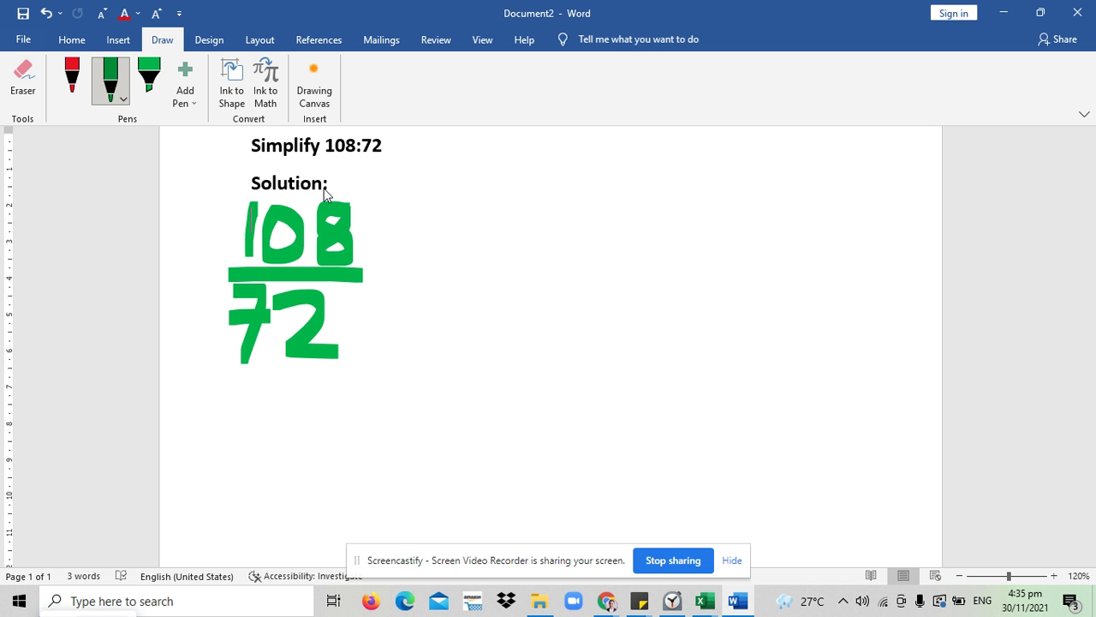
{"action": "left_click_drag", "start_coordinate": [306, 263], "coordinate": [368, 262]}
{"action": "left_click_drag", "start_coordinate": [282, 359], "coordinate": [337, 366]}
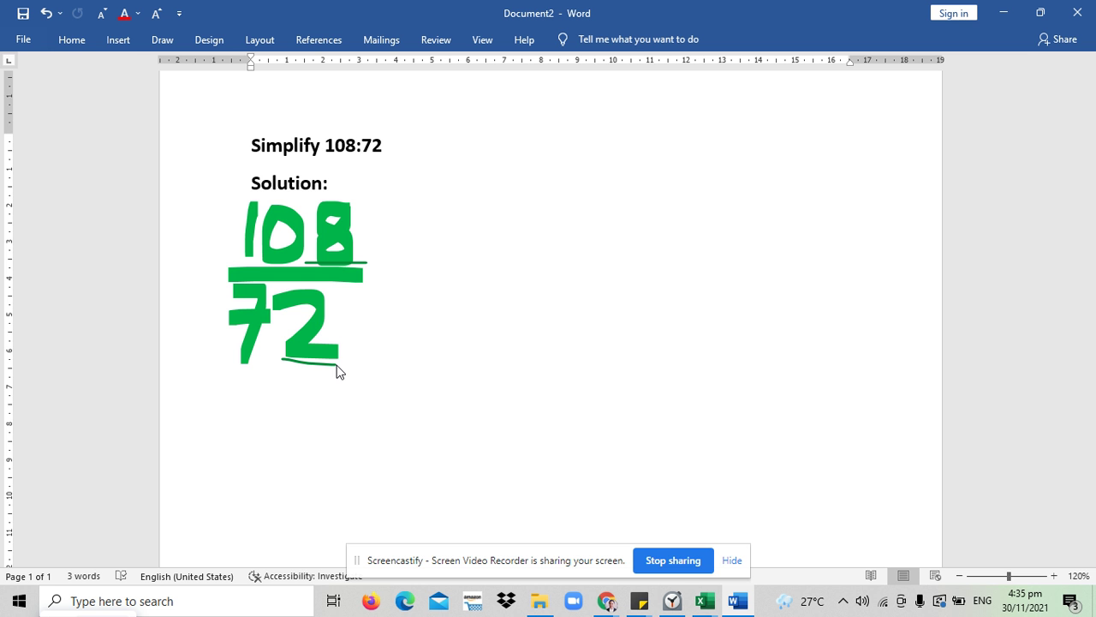
- Draw ÷ 2 beside both 108 and 72
{"action": "left_click_drag", "start_coordinate": [374, 230], "coordinate": [406, 228]}
{"action": "left_click", "coordinate": [385, 210]}
{"action": "left_click", "coordinate": [385, 248]}
{"action": "left_click_drag", "start_coordinate": [378, 320], "coordinate": [417, 319]}
{"action": "left_click", "coordinate": [399, 303]}
{"action": "left_click", "coordinate": [399, 335]}
{"action": "mouse_move", "coordinate": [424, 221]}
{"action": "left_mouse_down"}
{"action": "mouse_move", "coordinate": [443, 228]}
{"action": "mouse_move", "coordinate": [439, 255]}
{"action": "left_mouse_up"}
{"action": "left_click_drag", "start_coordinate": [442, 312], "coordinate": [463, 348]}
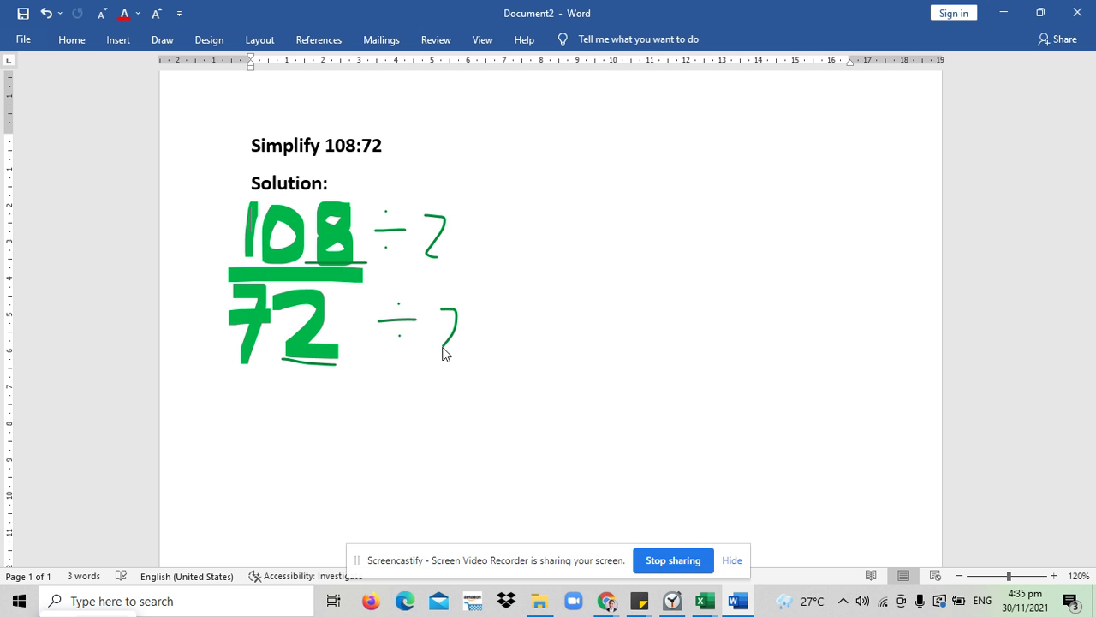
- Add an equals sign and handwrite the new fraction 54 over 36
{"action": "mouse_move", "coordinate": [471, 254]}
{"action": "left_mouse_down"}
{"action": "mouse_move", "coordinate": [513, 253]}
{"action": "mouse_move", "coordinate": [513, 267]}
{"action": "left_mouse_up"}
{"action": "mouse_move", "coordinate": [582, 198]}
{"action": "left_mouse_down"}
{"action": "mouse_move", "coordinate": [546, 200]}
{"action": "mouse_move", "coordinate": [534, 255]}
{"action": "left_mouse_up"}
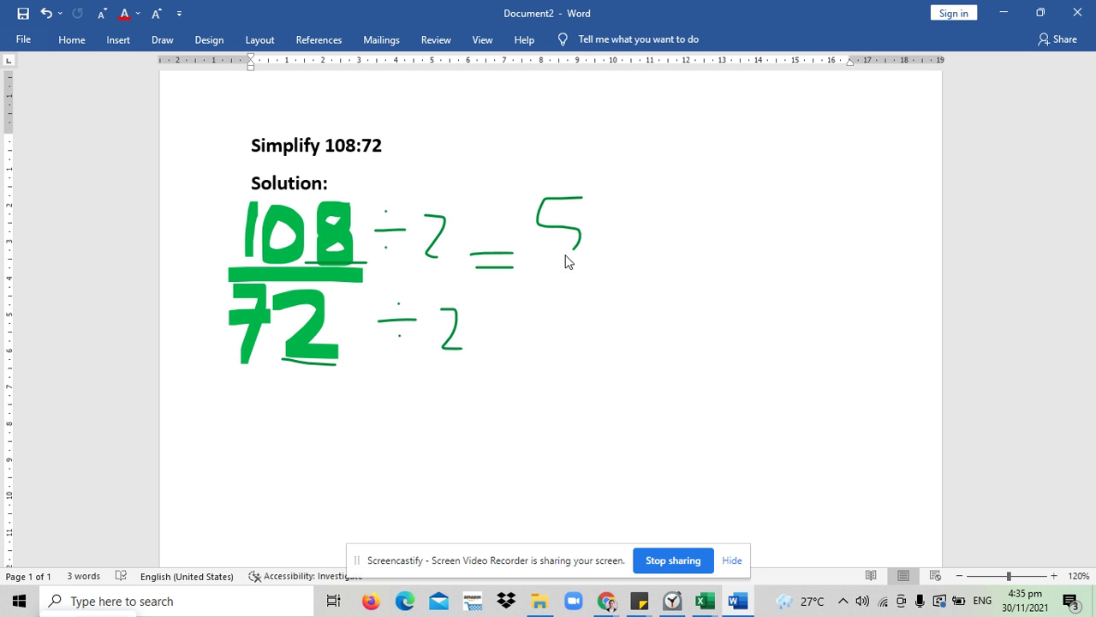
{"action": "mouse_move", "coordinate": [632, 194]}
{"action": "left_mouse_down"}
{"action": "mouse_move", "coordinate": [589, 217]}
{"action": "mouse_move", "coordinate": [628, 228]}
{"action": "mouse_move", "coordinate": [621, 257]}
{"action": "left_mouse_up"}
{"action": "left_click_drag", "start_coordinate": [528, 261], "coordinate": [643, 267]}
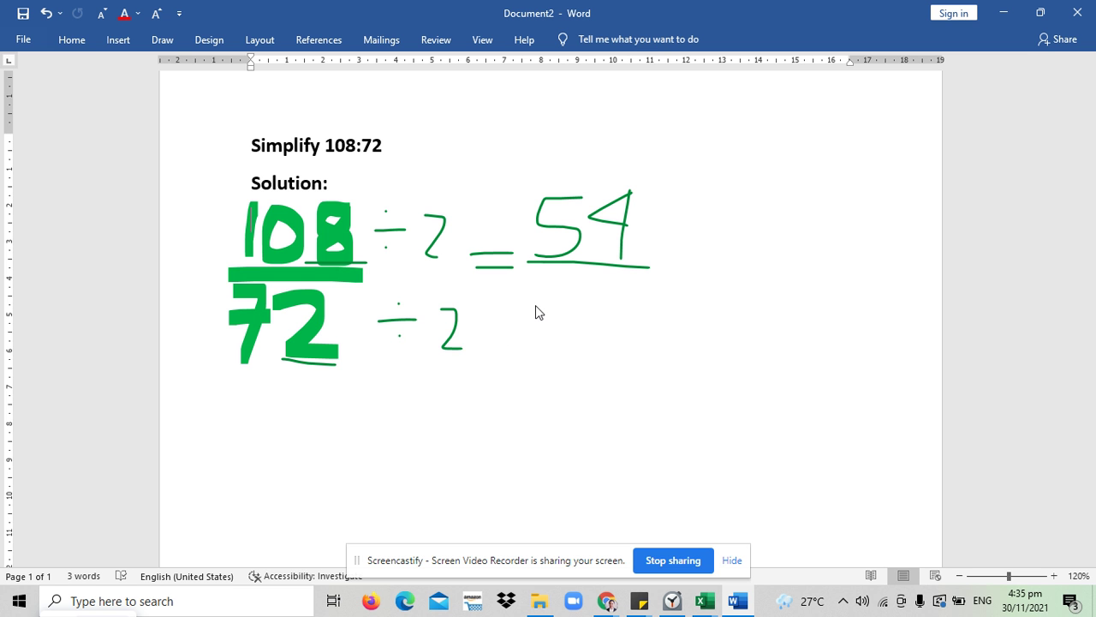
{"action": "mouse_move", "coordinate": [535, 305]}
{"action": "left_mouse_down"}
{"action": "mouse_move", "coordinate": [582, 349]}
{"action": "mouse_move", "coordinate": [536, 351]}
{"action": "left_mouse_up"}
{"action": "mouse_move", "coordinate": [611, 306]}
{"action": "left_mouse_down"}
{"action": "mouse_move", "coordinate": [629, 362]}
{"action": "mouse_move", "coordinate": [612, 345]}
{"action": "left_mouse_up"}
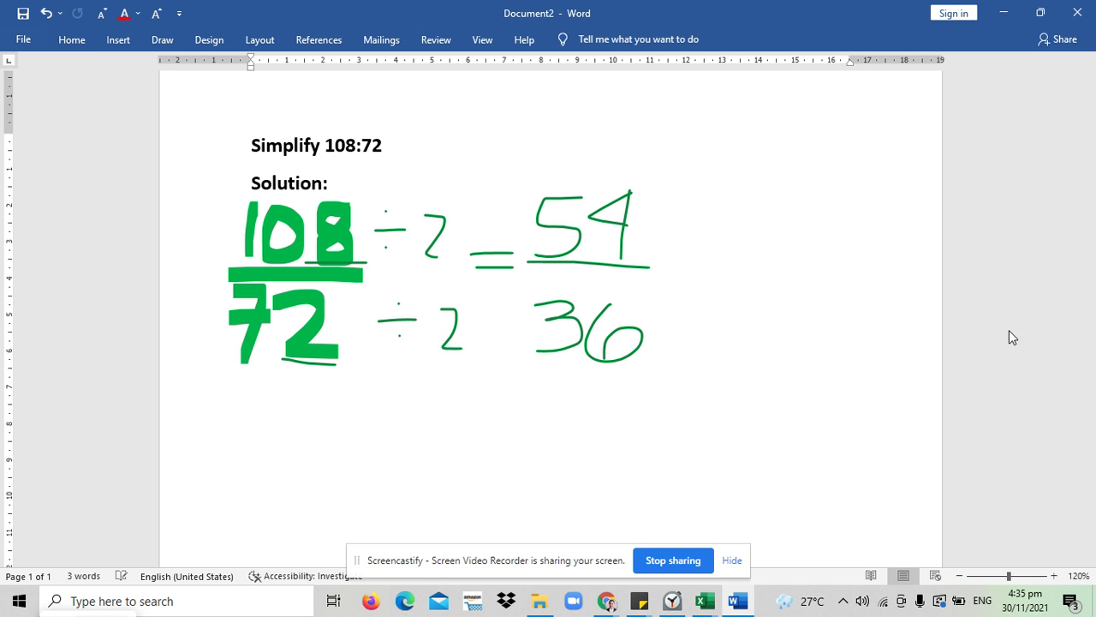
{"action": "scroll", "coordinate": [1094, 248], "scroll_direction": "down", "scroll_amount": 1}
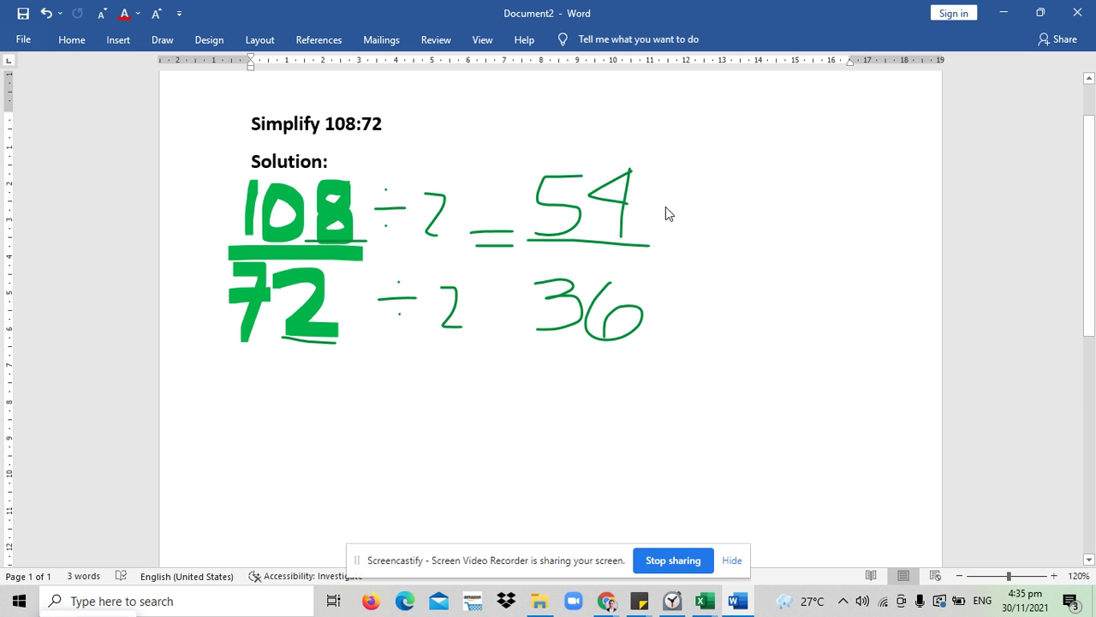
- Draw ÷ 2 beside both 54 and 36
{"action": "left_click_drag", "start_coordinate": [669, 206], "coordinate": [698, 205]}
{"action": "left_click", "coordinate": [678, 185]}
{"action": "left_click", "coordinate": [678, 227]}
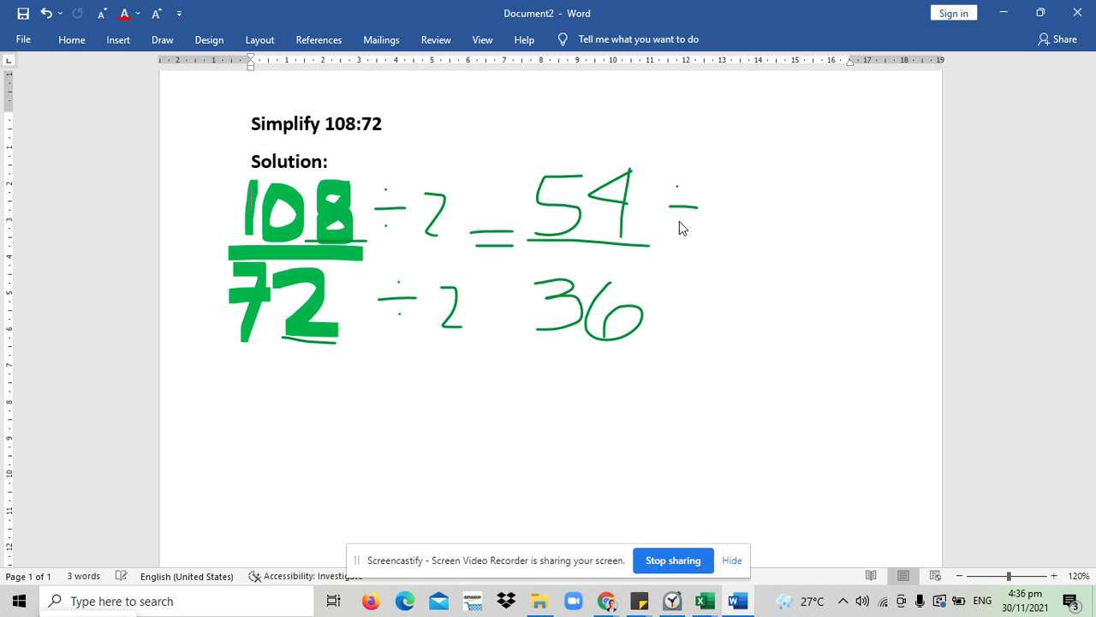
{"action": "left_click_drag", "start_coordinate": [674, 307], "coordinate": [710, 314]}
{"action": "left_click", "coordinate": [688, 335]}
{"action": "mouse_move", "coordinate": [716, 189]}
{"action": "left_mouse_down"}
{"action": "mouse_move", "coordinate": [765, 190]}
{"action": "mouse_move", "coordinate": [765, 241]}
{"action": "left_mouse_up"}
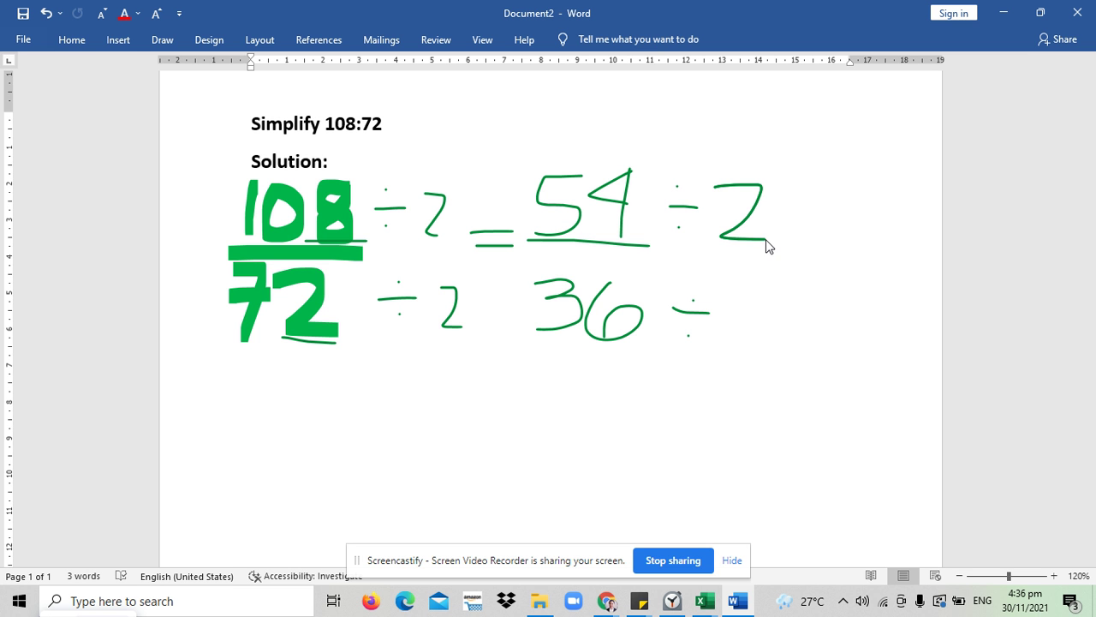
{"action": "left_click_drag", "start_coordinate": [725, 292], "coordinate": [765, 346]}
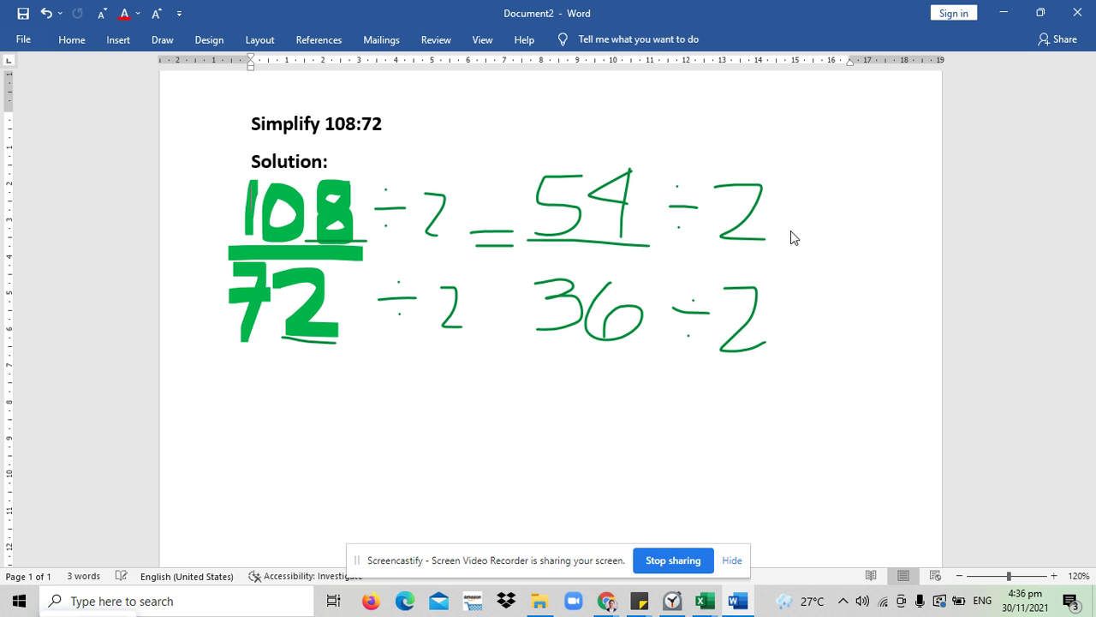
{"action": "mouse_move", "coordinate": [790, 230]}
{"action": "left_mouse_down"}
{"action": "mouse_move", "coordinate": [823, 227]}
{"action": "mouse_move", "coordinate": [824, 243]}
{"action": "left_mouse_up"}
- Underline the 6 of 36, add an equals sign and write 27 over 18
{"action": "left_click_drag", "start_coordinate": [591, 353], "coordinate": [650, 353]}
{"action": "mouse_move", "coordinate": [846, 183]}
{"action": "left_mouse_down"}
{"action": "mouse_move", "coordinate": [859, 182]}
{"action": "mouse_move", "coordinate": [845, 243]}
{"action": "mouse_move", "coordinate": [887, 241]}
{"action": "left_mouse_up"}
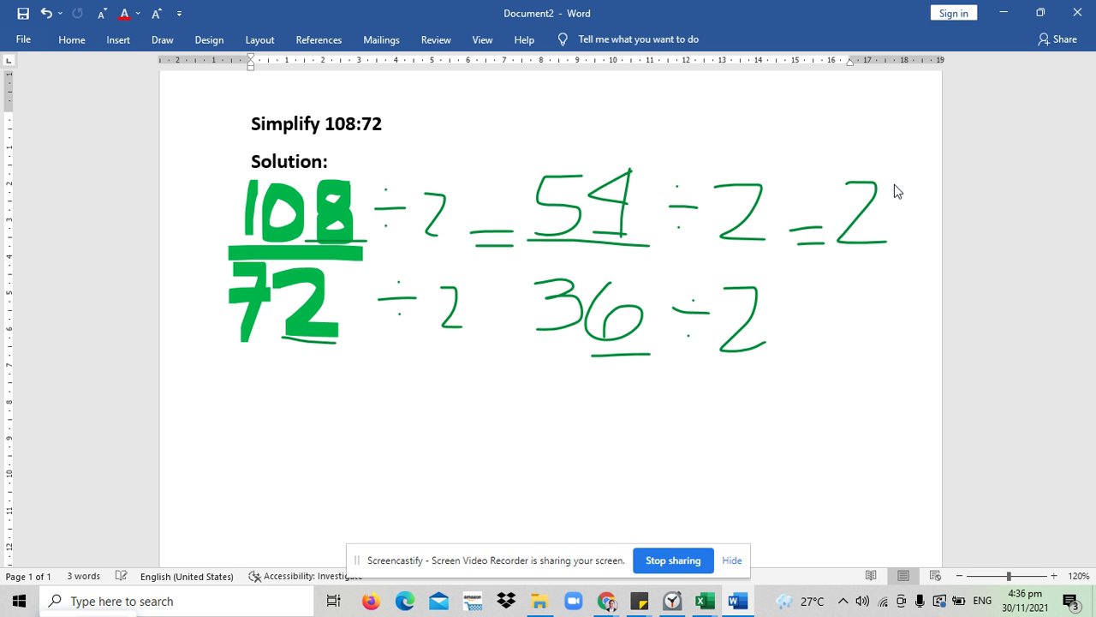
{"action": "mouse_move", "coordinate": [893, 176]}
{"action": "left_mouse_down"}
{"action": "mouse_move", "coordinate": [917, 180]}
{"action": "mouse_move", "coordinate": [903, 251]}
{"action": "mouse_move", "coordinate": [929, 208]}
{"action": "left_mouse_up"}
{"action": "left_click_drag", "start_coordinate": [839, 254], "coordinate": [913, 252]}
{"action": "left_click_drag", "start_coordinate": [850, 276], "coordinate": [841, 350]}
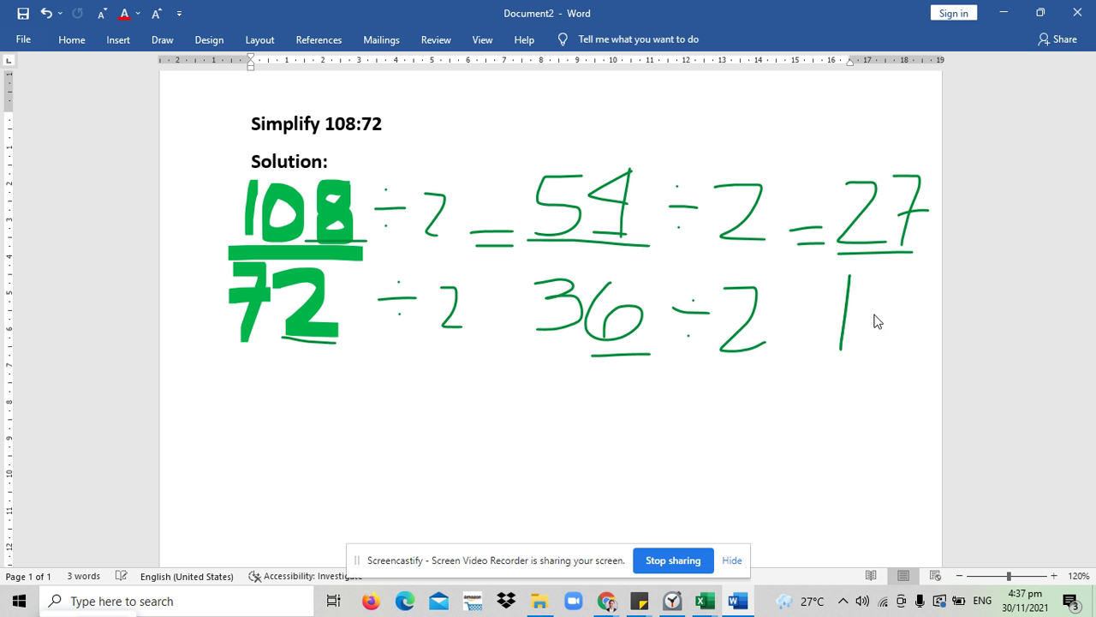
{"action": "mouse_move", "coordinate": [899, 284]}
{"action": "left_mouse_down"}
{"action": "mouse_move", "coordinate": [897, 320]}
{"action": "mouse_move", "coordinate": [886, 319]}
{"action": "mouse_move", "coordinate": [900, 291]}
{"action": "left_mouse_up"}
- Below the working, handwrite the fraction 27 over 18
{"action": "scroll", "coordinate": [1094, 219], "scroll_direction": "down", "scroll_amount": 1}
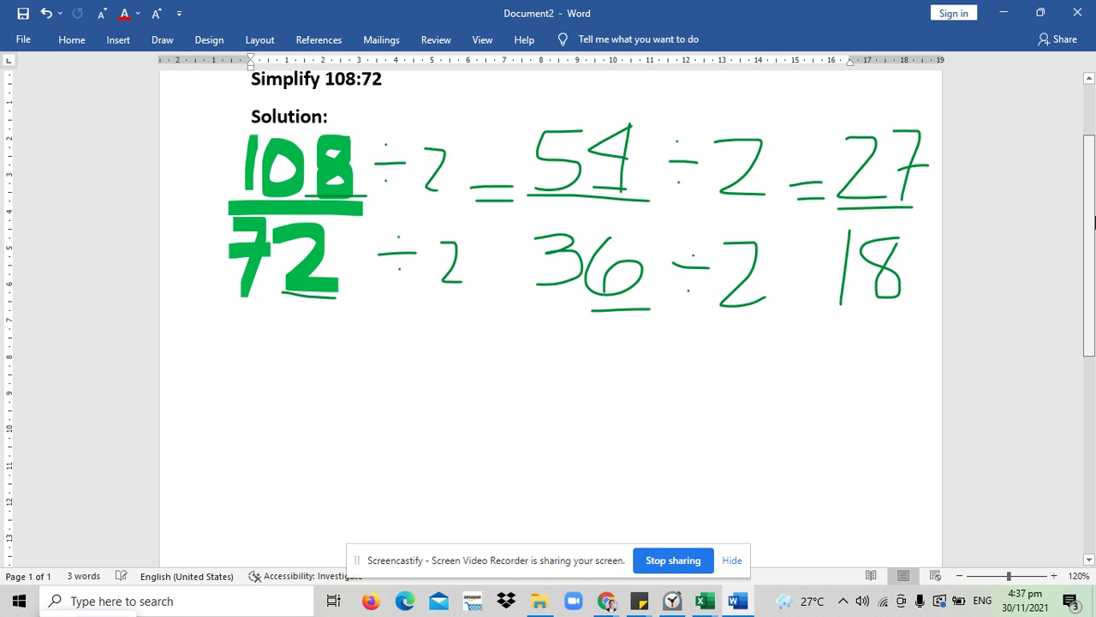
{"action": "scroll", "coordinate": [1094, 219], "scroll_direction": "down", "scroll_amount": 1}
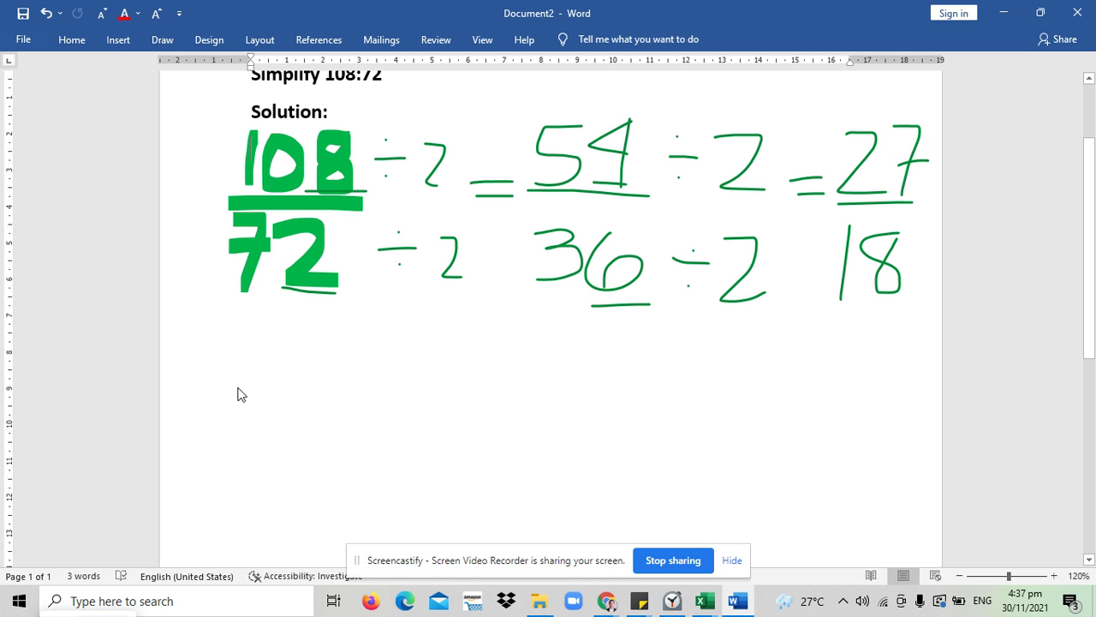
{"action": "left_click_drag", "start_coordinate": [219, 360], "coordinate": [250, 404]}
{"action": "mouse_move", "coordinate": [258, 350]}
{"action": "left_mouse_down"}
{"action": "mouse_move", "coordinate": [282, 413]}
{"action": "mouse_move", "coordinate": [291, 382]}
{"action": "left_mouse_up"}
{"action": "mouse_move", "coordinate": [191, 413]}
{"action": "left_mouse_down"}
{"action": "mouse_move", "coordinate": [278, 417]}
{"action": "mouse_move", "coordinate": [196, 492]}
{"action": "left_mouse_up"}
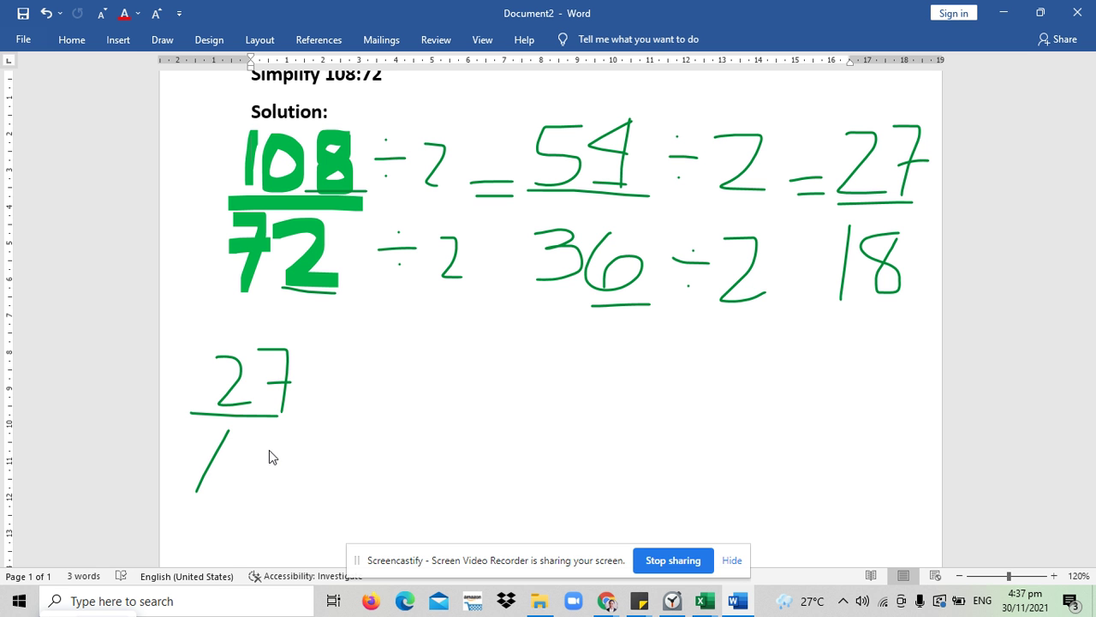
{"action": "mouse_move", "coordinate": [273, 447]}
{"action": "left_mouse_down"}
{"action": "mouse_move", "coordinate": [246, 476]}
{"action": "mouse_move", "coordinate": [275, 446]}
{"action": "left_mouse_up"}
- Draw a division sign after 27 and another after 18
{"action": "left_click_drag", "start_coordinate": [314, 389], "coordinate": [355, 387]}
{"action": "left_click", "coordinate": [337, 375]}
{"action": "left_click", "coordinate": [333, 408]}
{"action": "left_click_drag", "start_coordinate": [310, 473], "coordinate": [349, 472]}
{"action": "left_click", "coordinate": [329, 462]}
{"action": "left_click", "coordinate": [329, 479]}
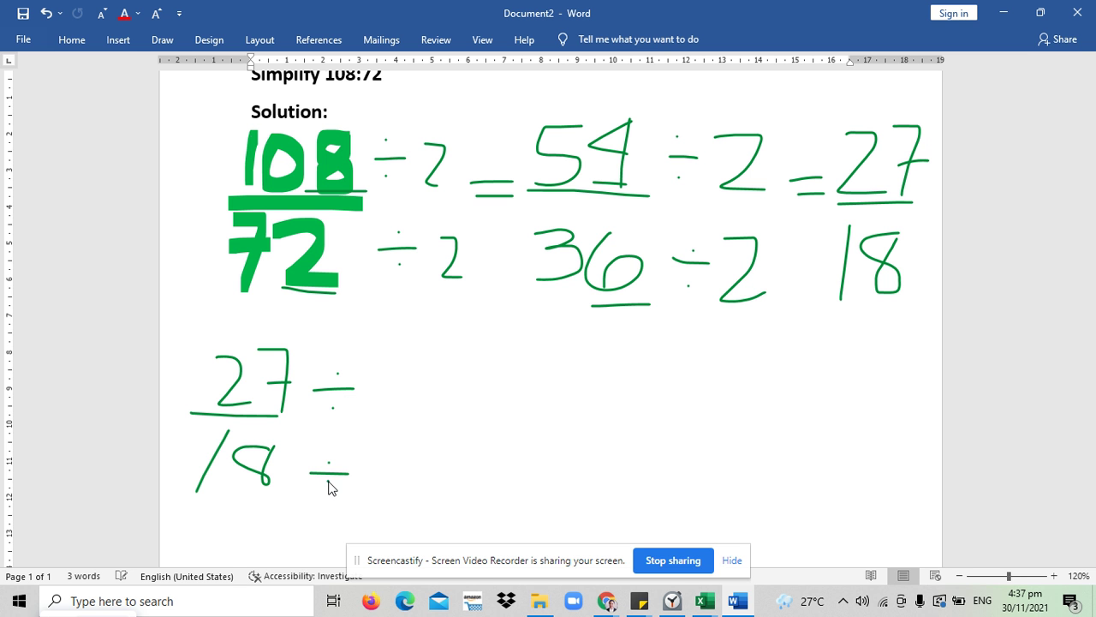